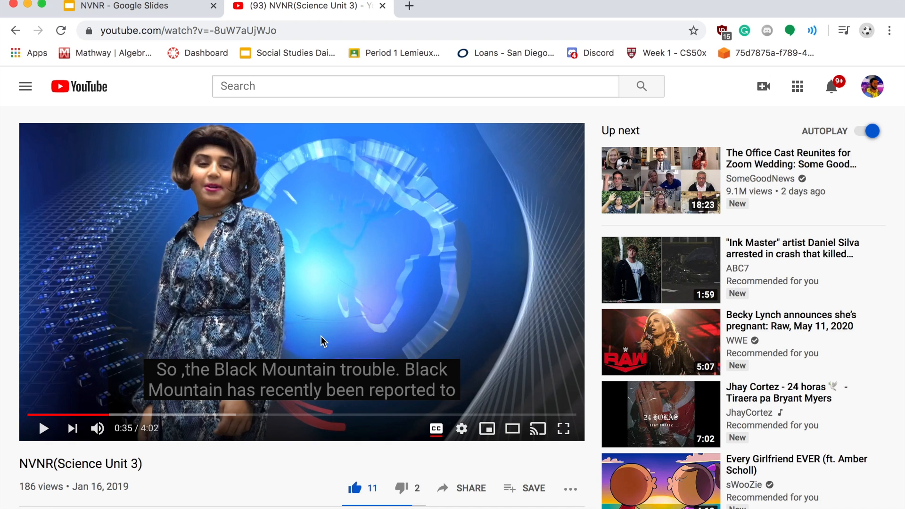
# Switch to the NVNR slides, then open the recent video VID_20200426_153203.mp4 from Finder.
pyautogui.click(184, 13)
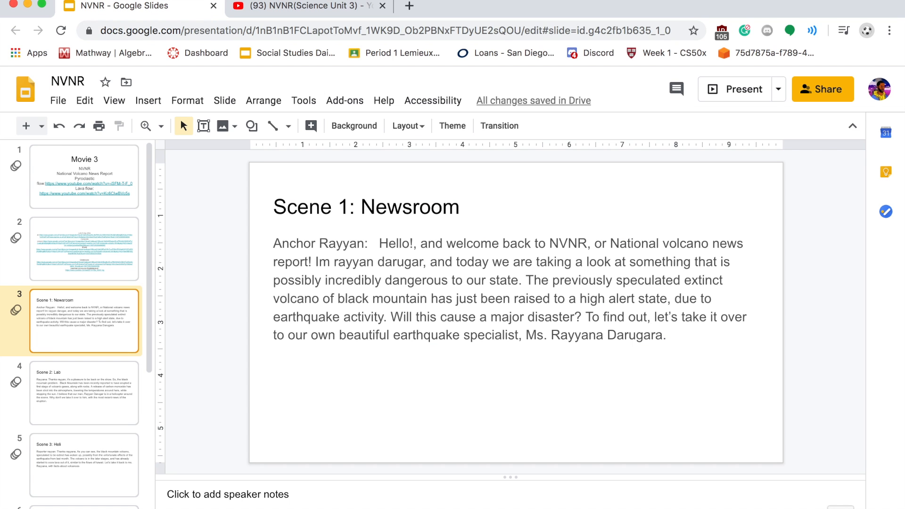
pyautogui.click(150, 508)
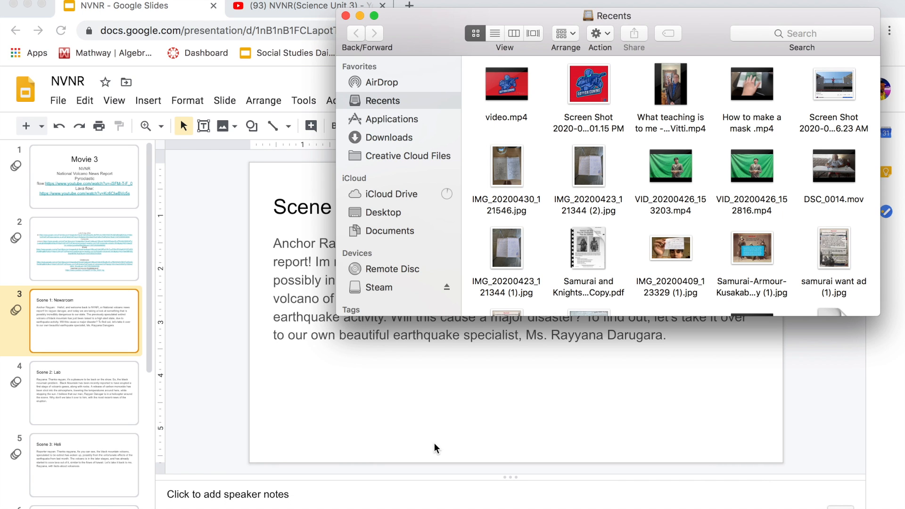
pyautogui.click(689, 184)
pyautogui.doubleClick(688, 185)
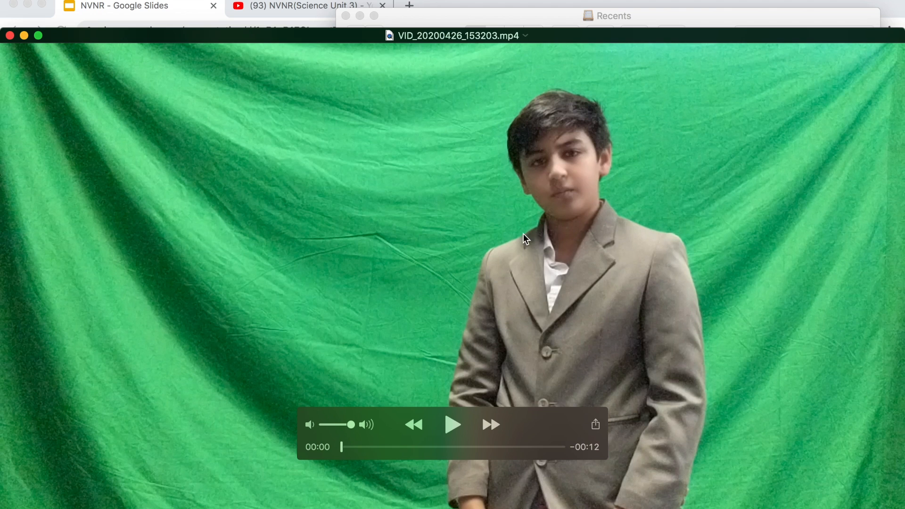
# Preview the start of the green-screen video, skip ahead toward its end, and close it.
pyautogui.click(450, 425)
pyautogui.click(450, 425)
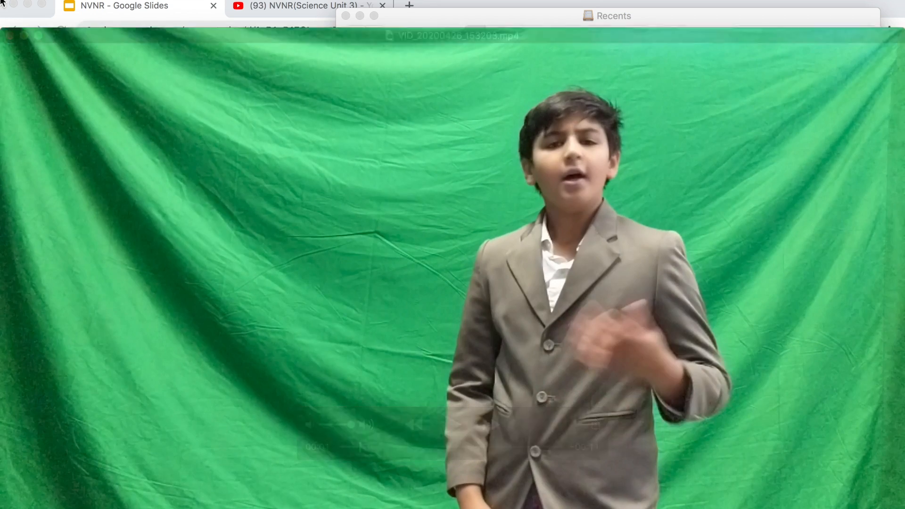
pyautogui.moveTo(439, 446); pyautogui.dragTo(491, 447)
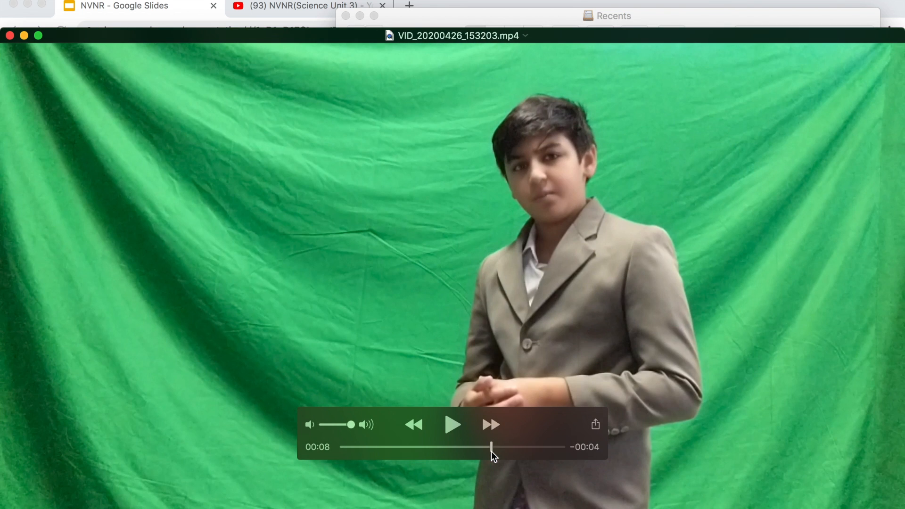
pyautogui.click(541, 446)
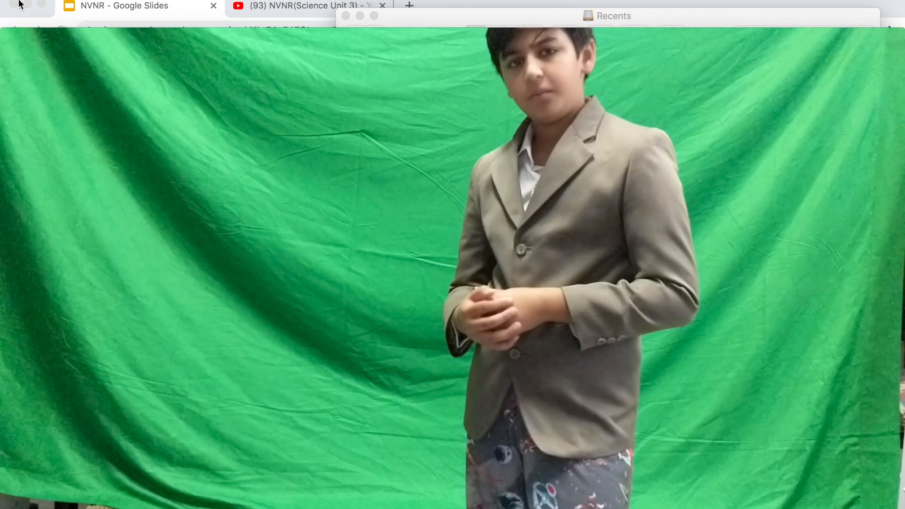
pyautogui.click(9, 36)
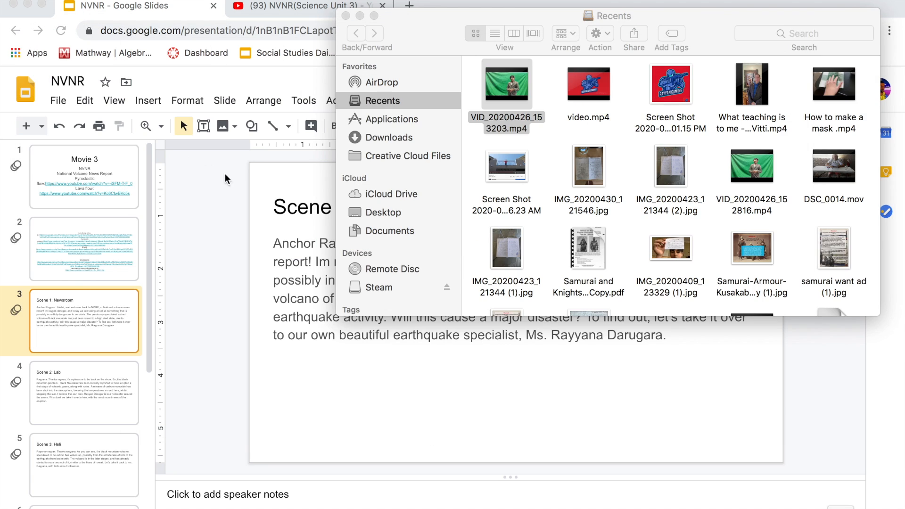
# Switch to the NVNR project in iMovie and select the first green-screen clip at the start of the timeline.
pyautogui.click(580, 399)
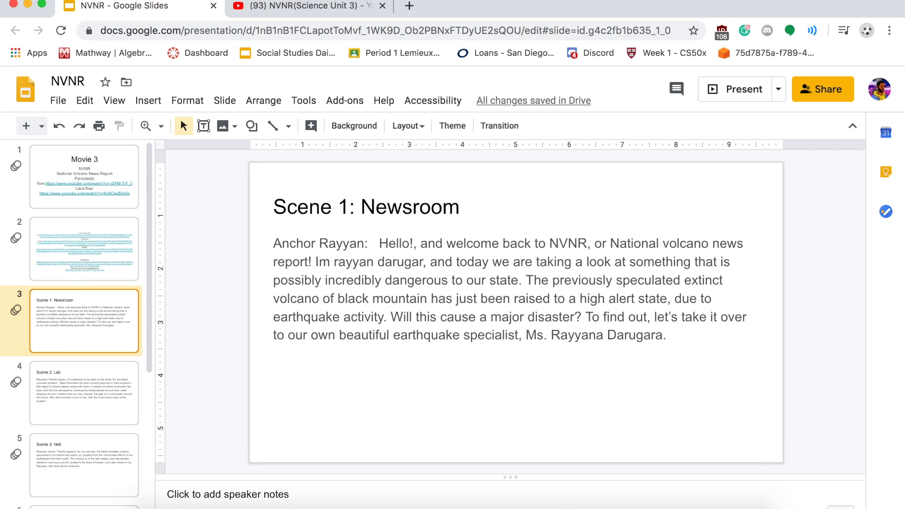
pyautogui.click(412, 506)
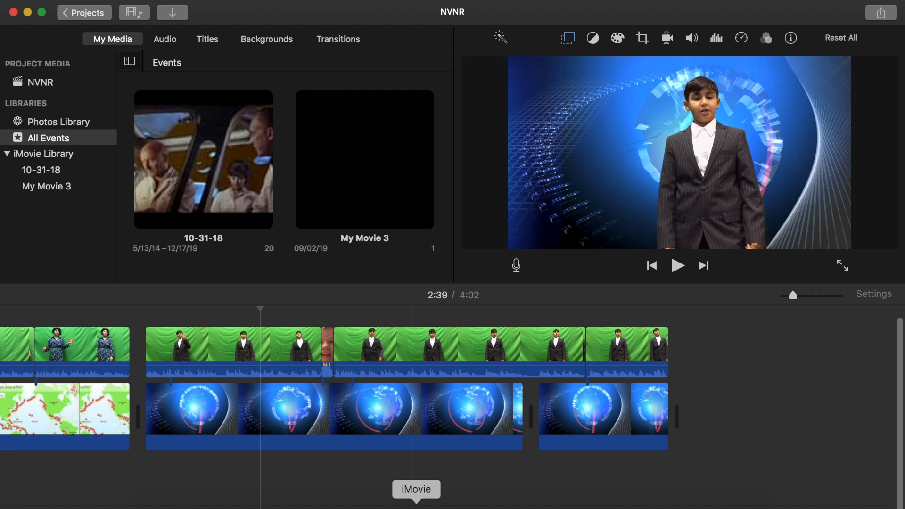
pyautogui.hscroll(-10, 434, 377)
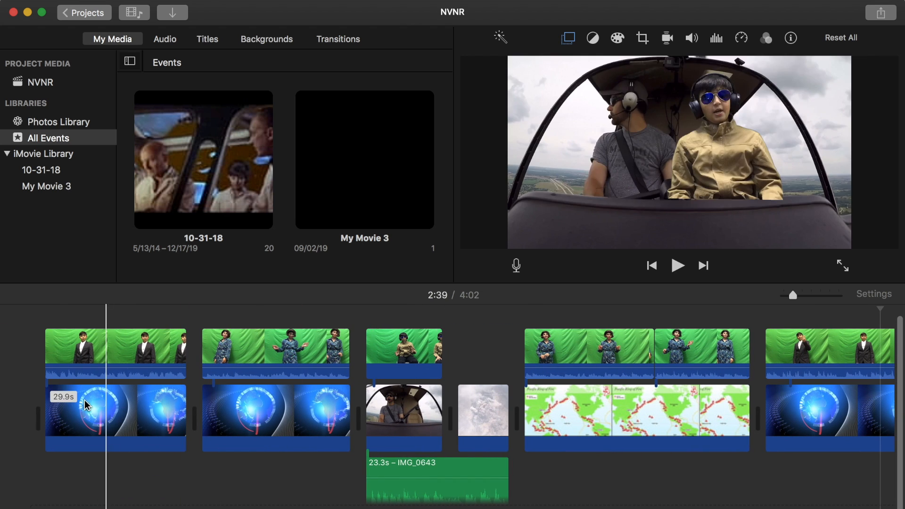
pyautogui.click(74, 405)
pyautogui.click(93, 354)
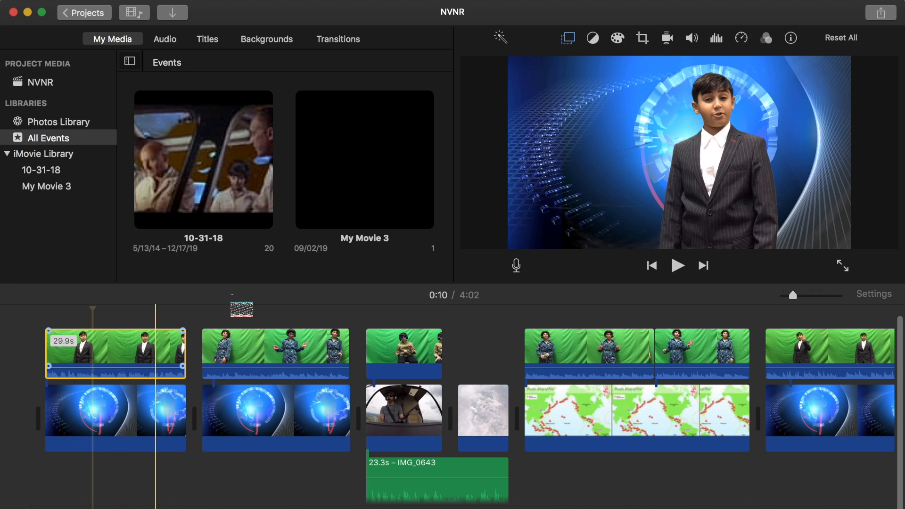
# Display the NVNR project's media and look through its green-screen footage and background clips.
pyautogui.click(59, 82)
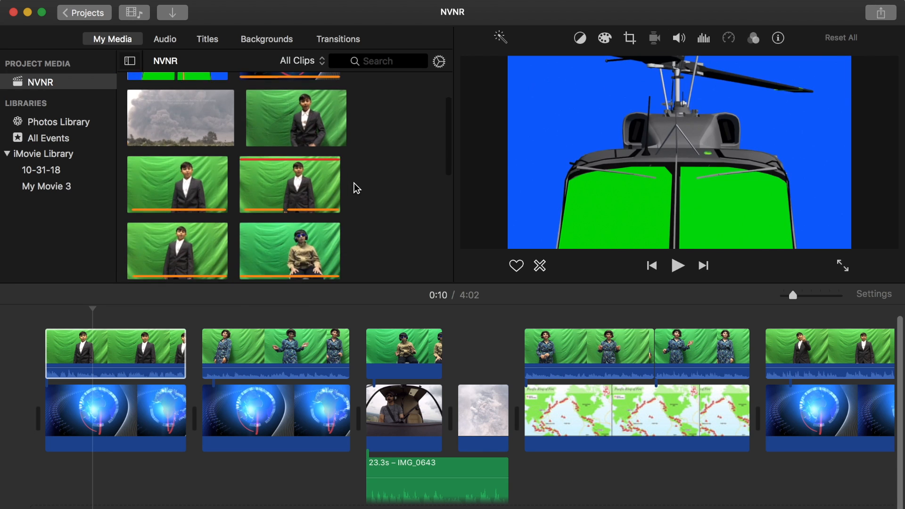
pyautogui.scroll(-4, 266, 198)
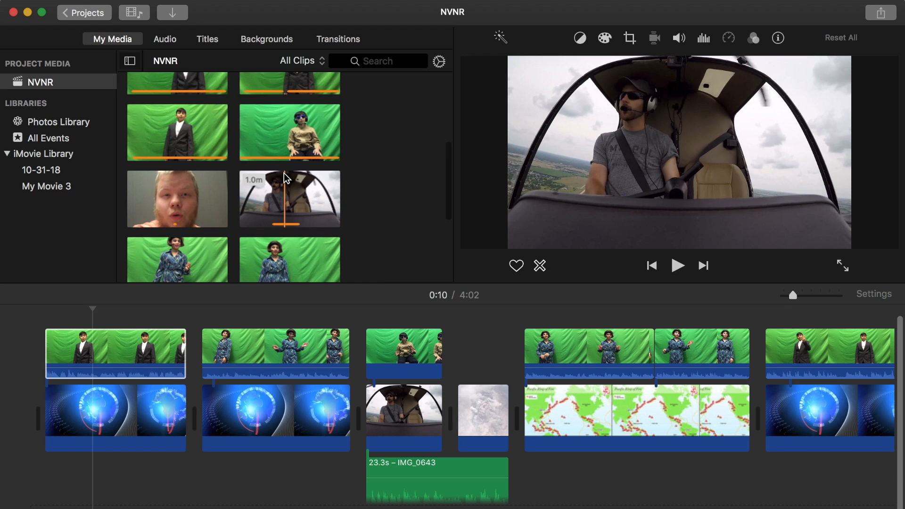
pyautogui.scroll(-2, 286, 178)
pyautogui.scroll(-2, 233, 222)
pyautogui.scroll(5, 235, 222)
pyautogui.scroll(2, 234, 222)
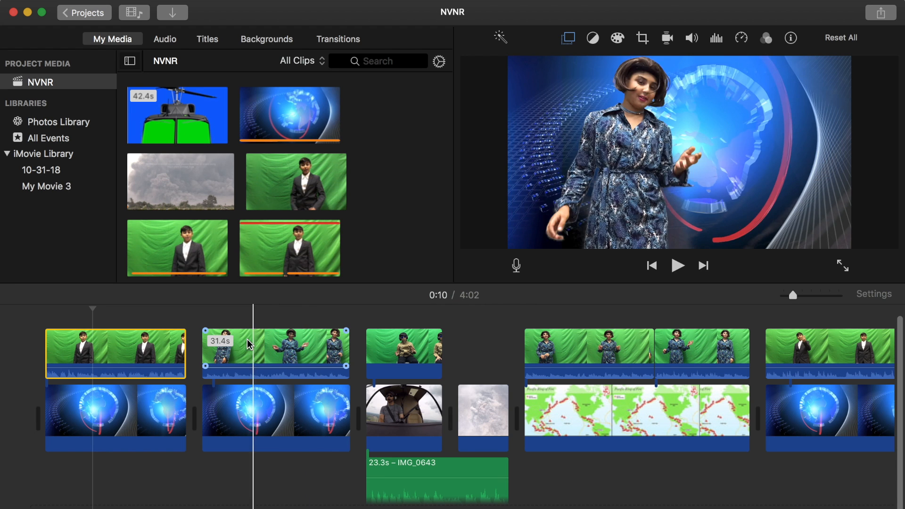
# Compare the second green-screen overlay on the timeline with its raw source clip in the project media.
pyautogui.click(296, 352)
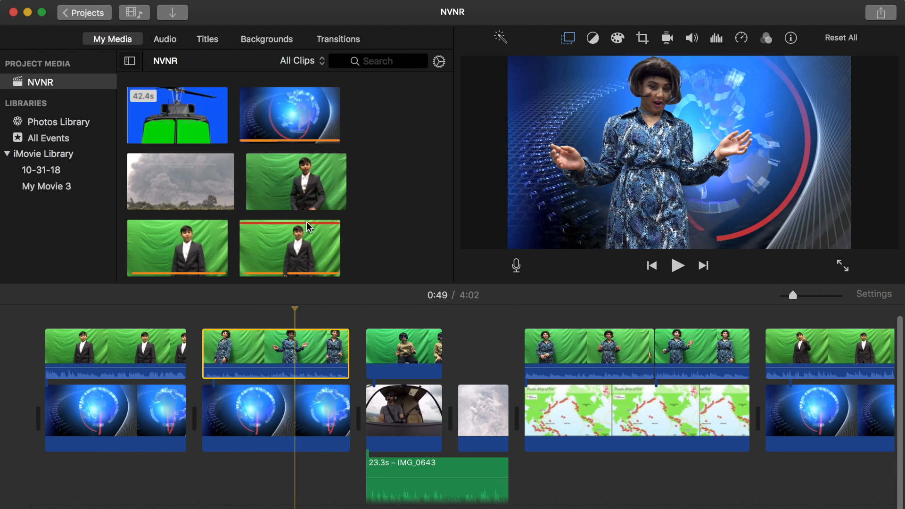
pyautogui.scroll(-5, 313, 157)
pyautogui.scroll(-3, 321, 162)
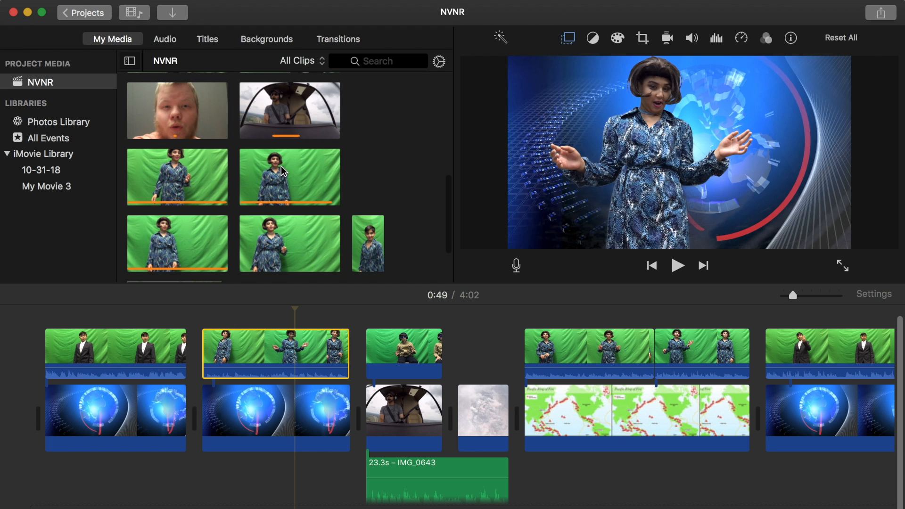
pyautogui.click(209, 167)
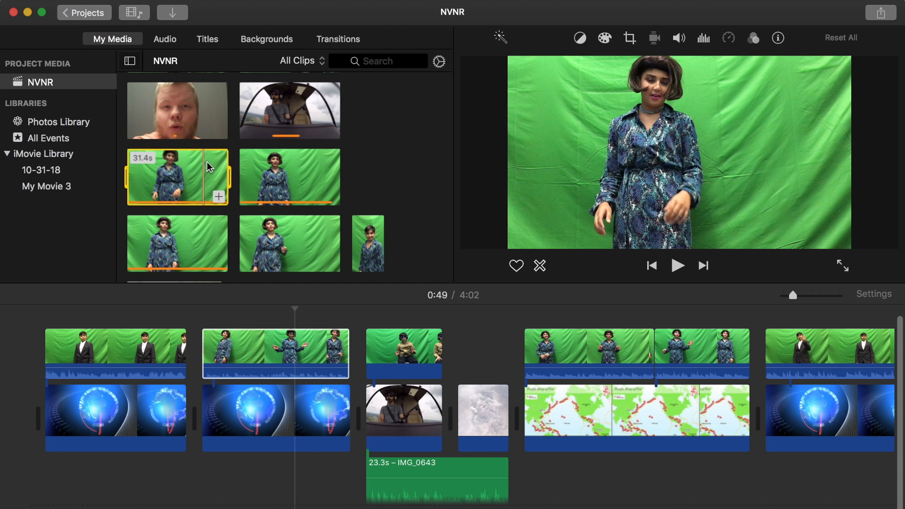
pyautogui.click(277, 356)
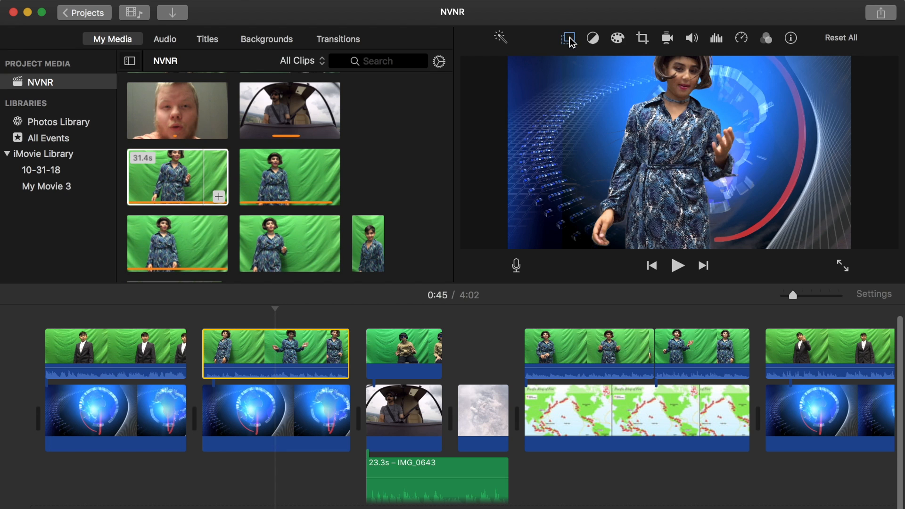
# Move the first green-screen clip down into the main track, then place it back above the first blue newsroom background.
pyautogui.click(101, 351)
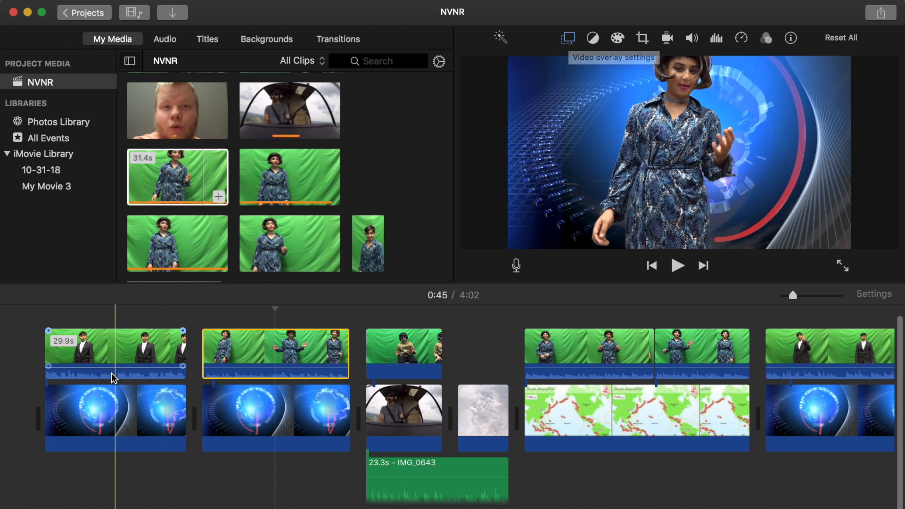
pyautogui.moveTo(98, 352); pyautogui.dragTo(99, 414)
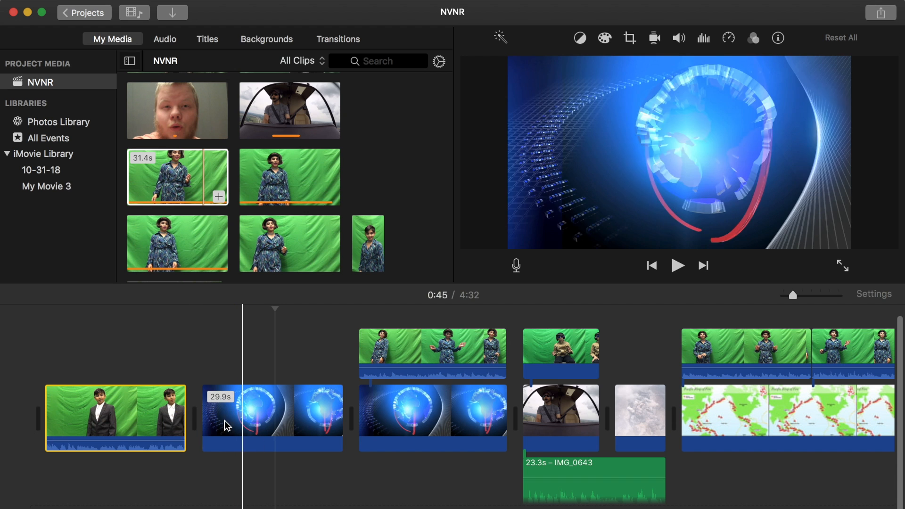
pyautogui.moveTo(107, 415); pyautogui.dragTo(118, 352)
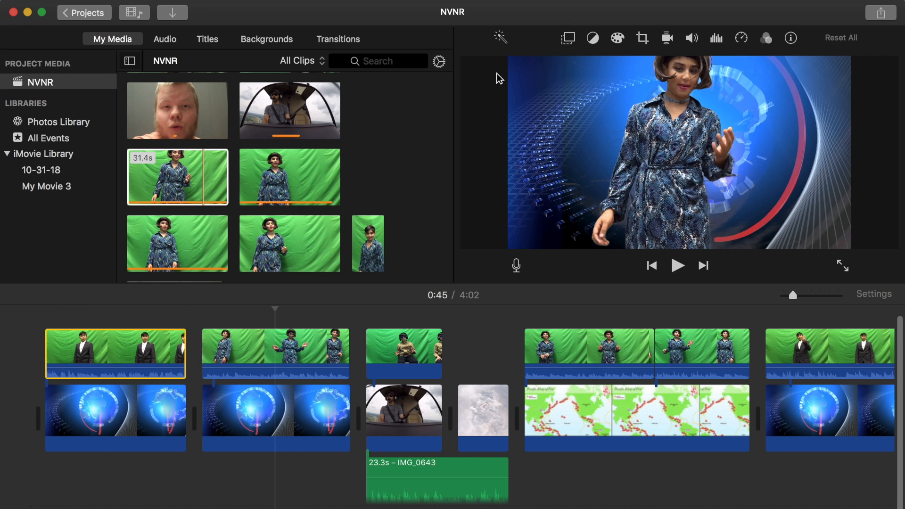
# Set the first clip's video overlay to Green/Blue Screen and check the composite over the newsroom background.
pyautogui.click(569, 38)
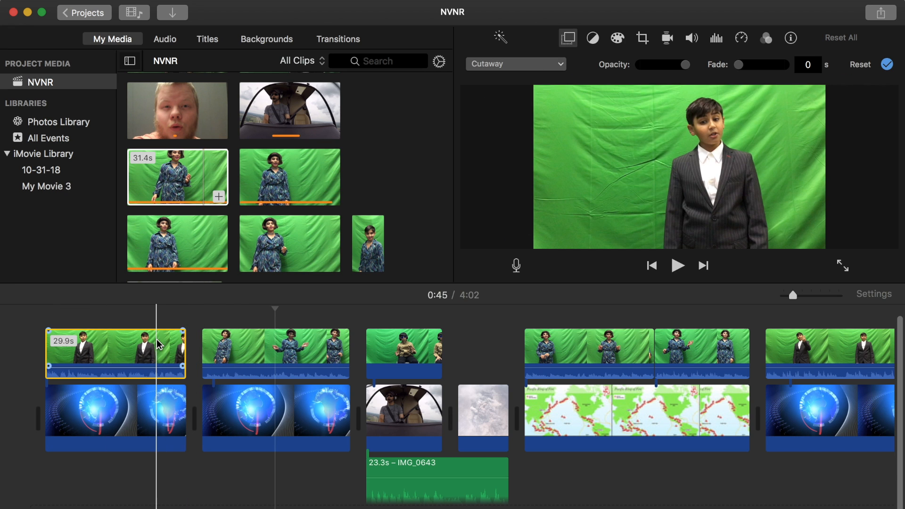
pyautogui.click(516, 64)
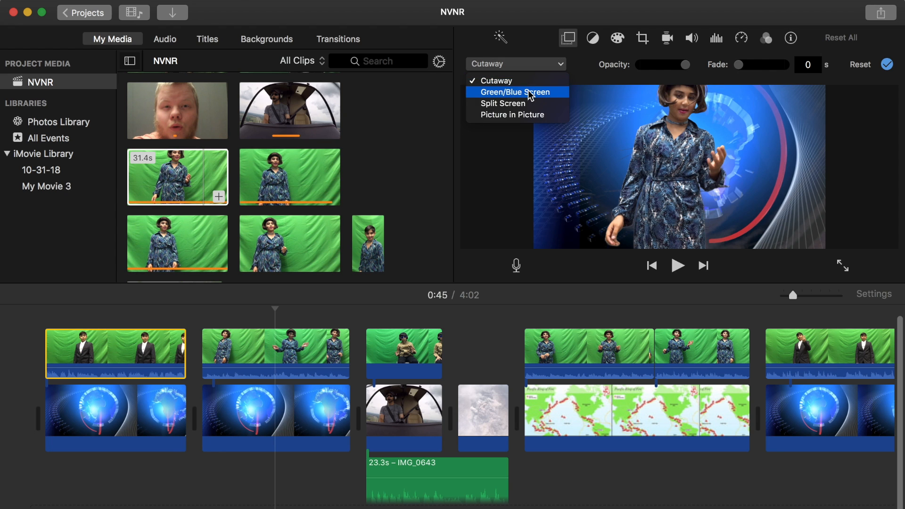
pyautogui.click(531, 92)
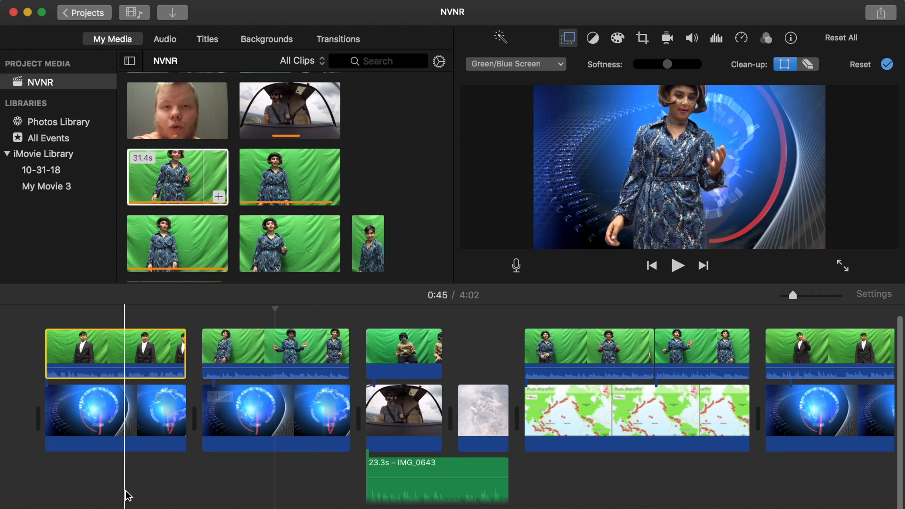
pyautogui.click(122, 403)
pyautogui.click(112, 345)
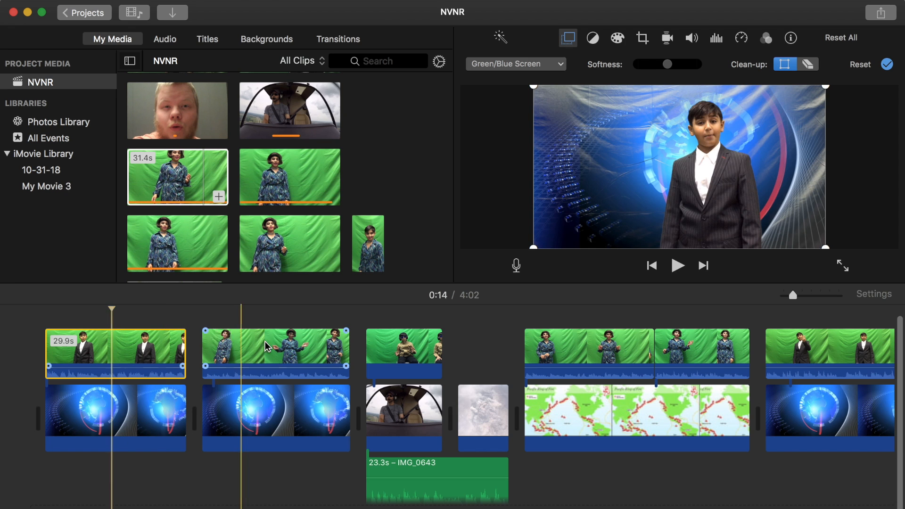
# Examine the green-screen overlays along the timeline against their newsroom, helicopter and Pacific Ring of Fire map backgrounds.
pyautogui.click(392, 361)
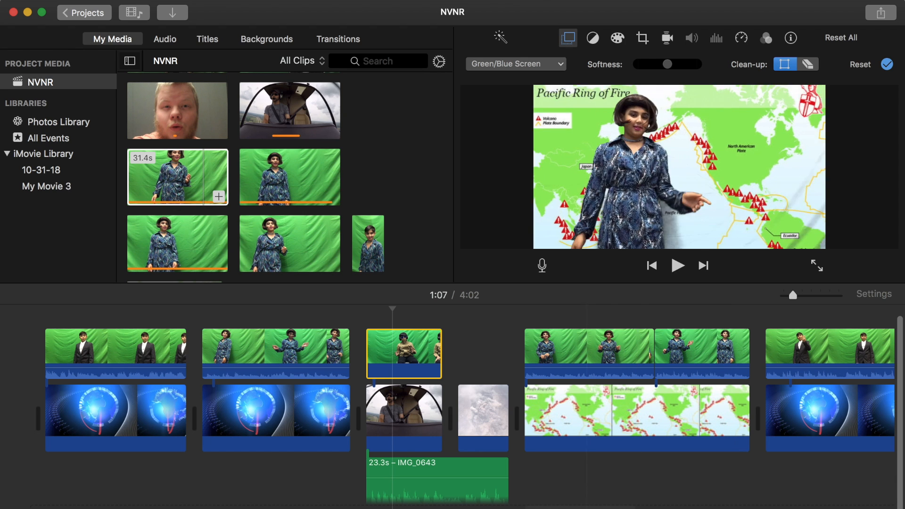
pyautogui.click(611, 366)
pyautogui.click(133, 352)
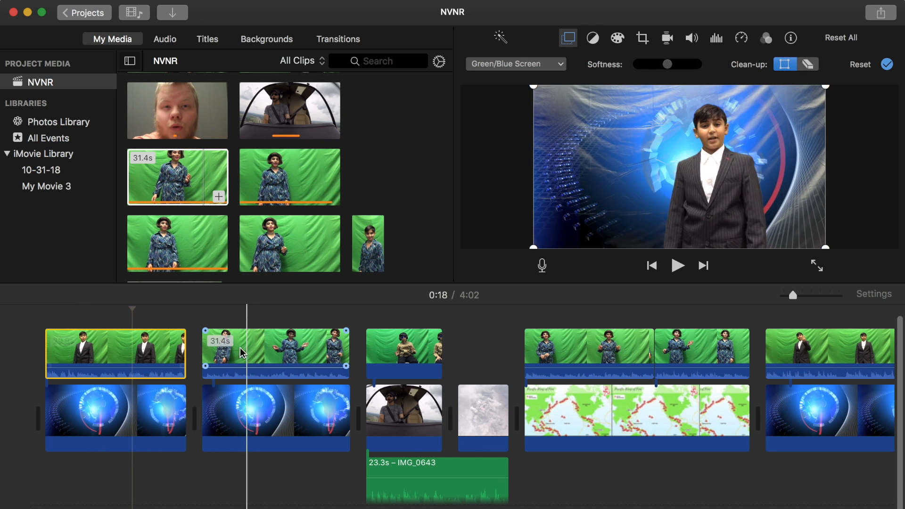
pyautogui.click(221, 353)
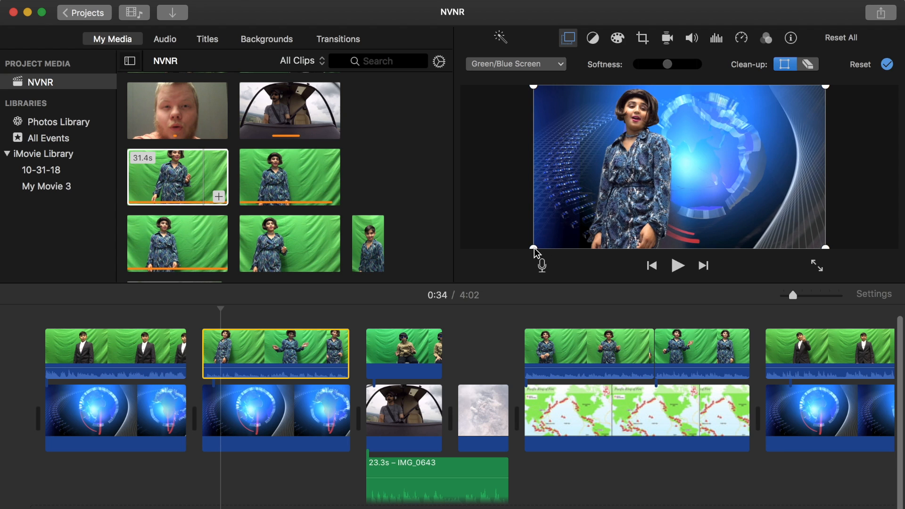
pyautogui.click(414, 360)
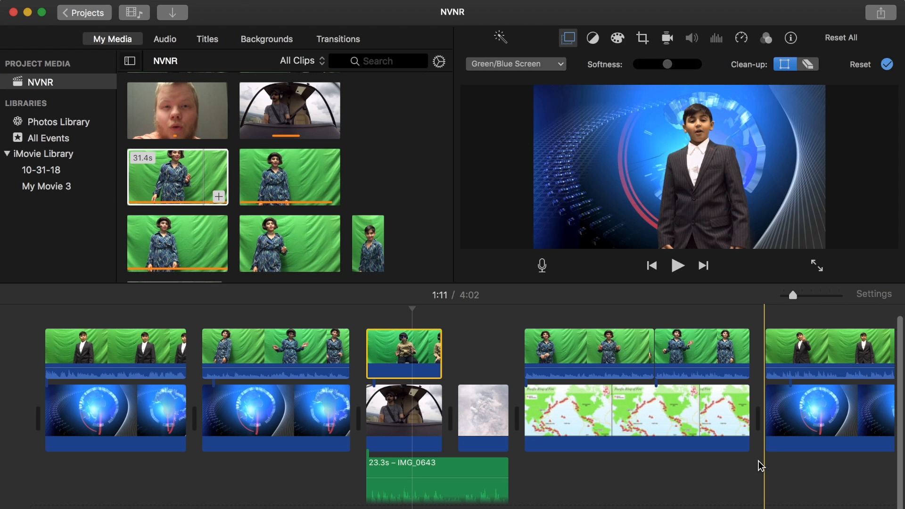
pyautogui.click(591, 346)
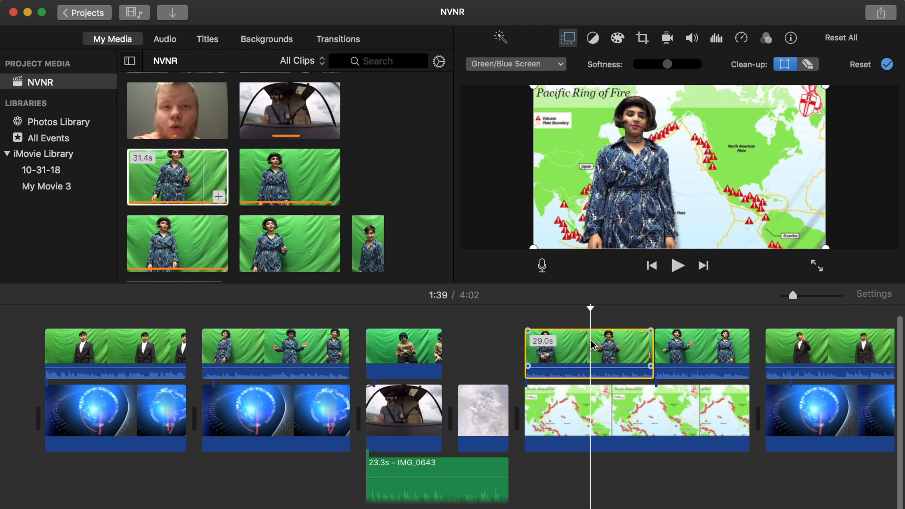
pyautogui.click(398, 347)
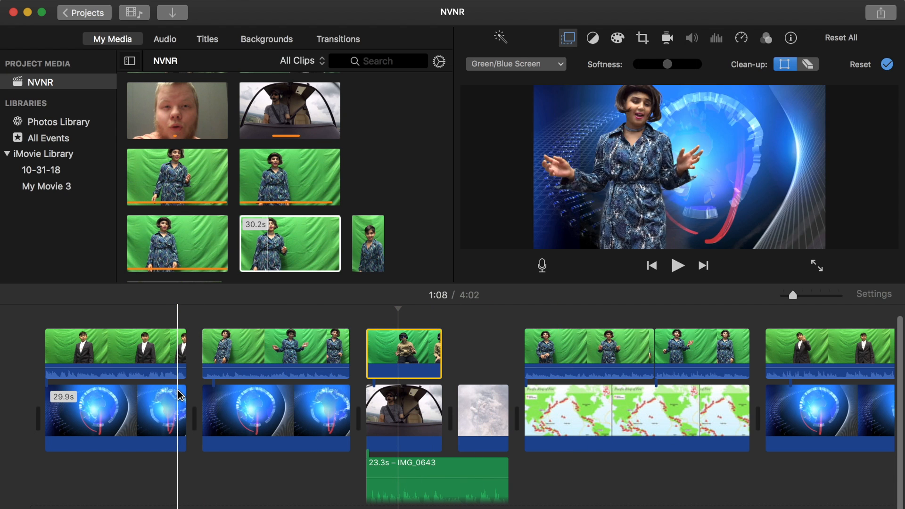
# Review the first two green-screen overlays alongside their raw footage, finishing on the first clip at 0:20.
pyautogui.click(65, 351)
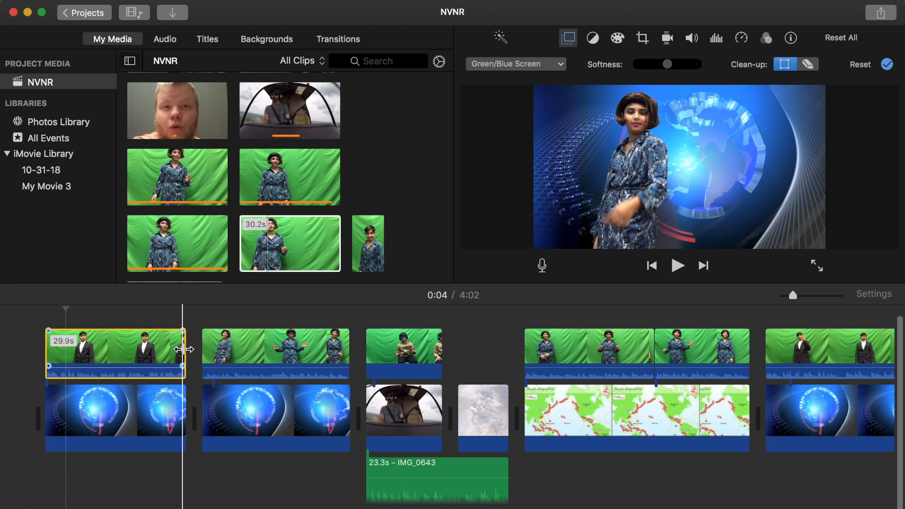
pyautogui.click(200, 161)
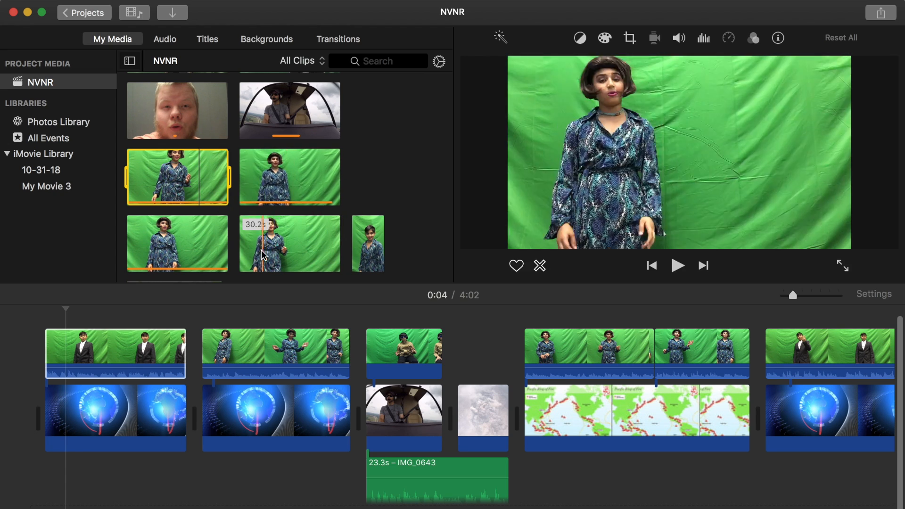
pyautogui.click(210, 341)
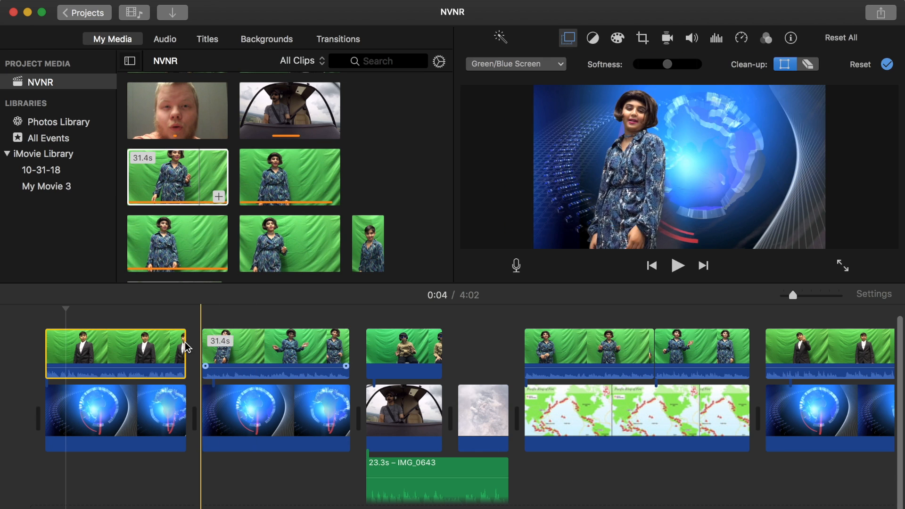
pyautogui.click(144, 345)
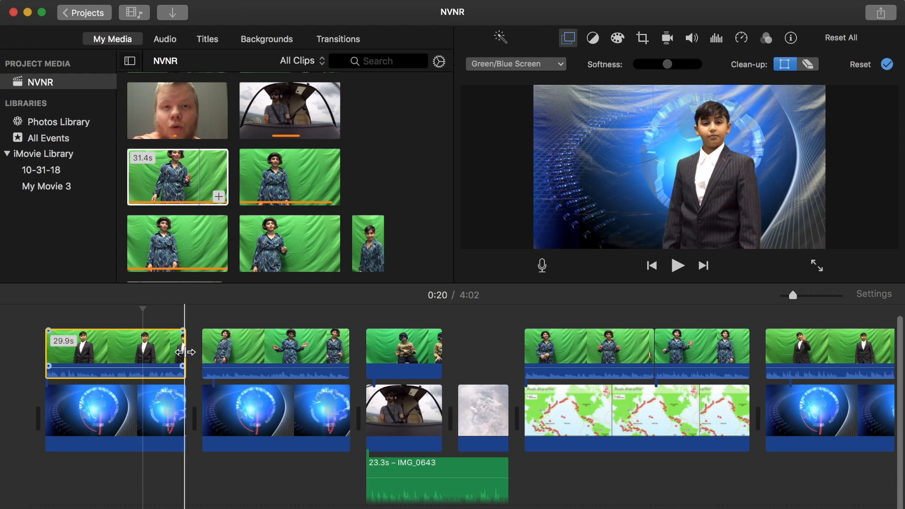
# Align the end of the first green-screen clip with its newsroom background and check the composite at 0:15.
pyautogui.moveTo(183, 352)
pyautogui.mouseDown()
pyautogui.moveTo(149, 352)
pyautogui.moveTo(187, 354)
pyautogui.mouseUp()
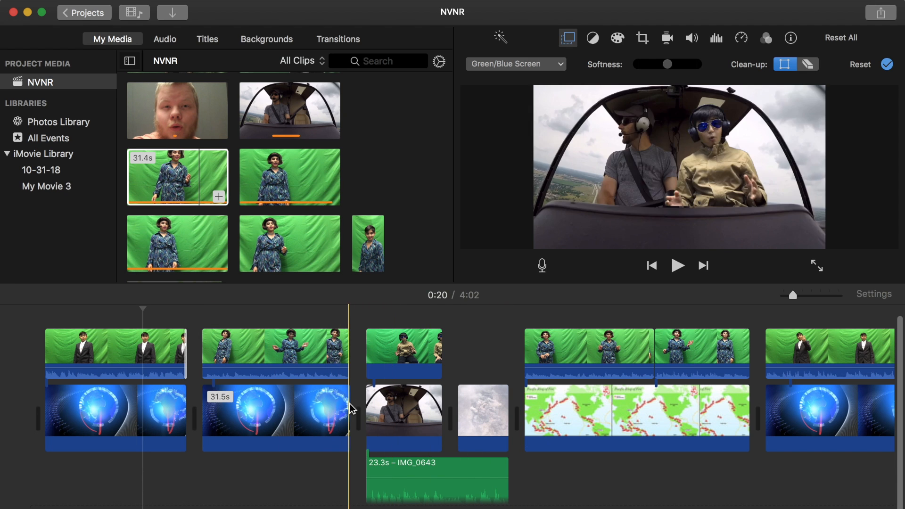
pyautogui.click(117, 352)
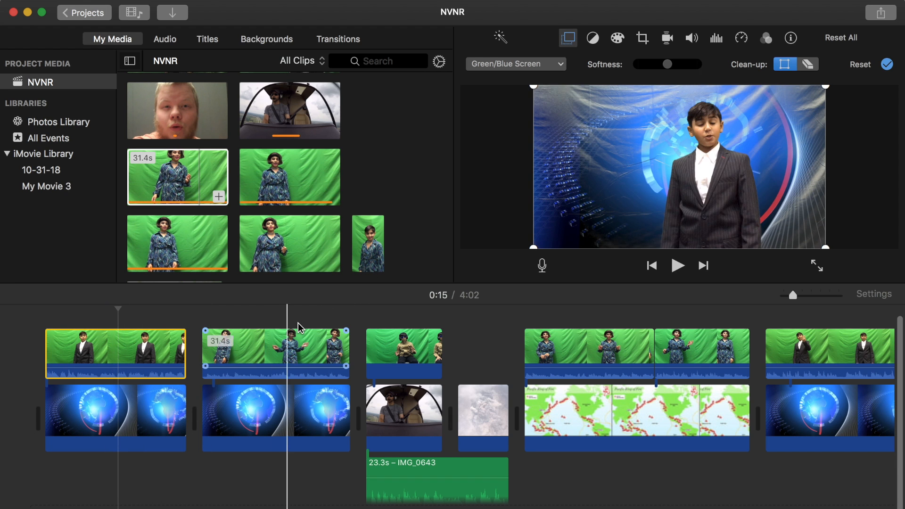
pyautogui.click(295, 381)
# Use the Clean-up eraser on the second green-screen clip at 0:35 to remove backdrop remnants beside the presenter.
pyautogui.click(228, 353)
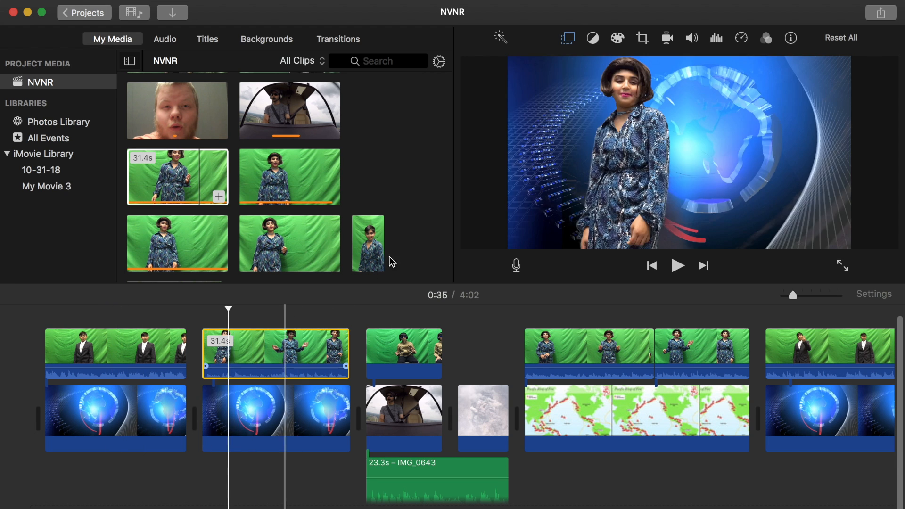
pyautogui.click(568, 38)
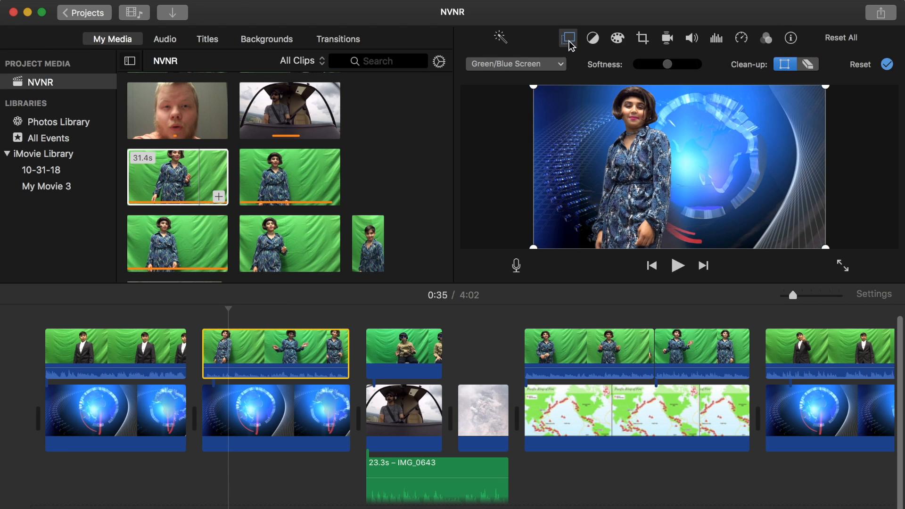
pyautogui.click(809, 64)
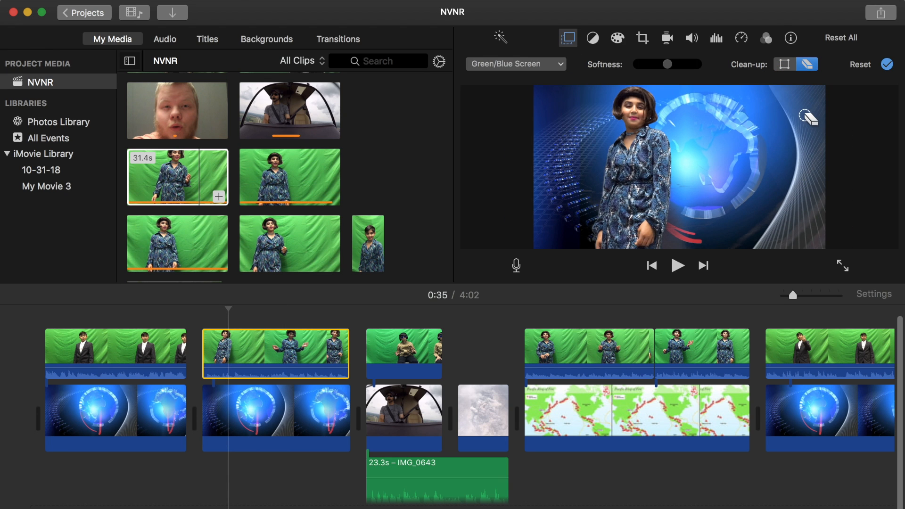
pyautogui.click(809, 116)
pyautogui.click(800, 190)
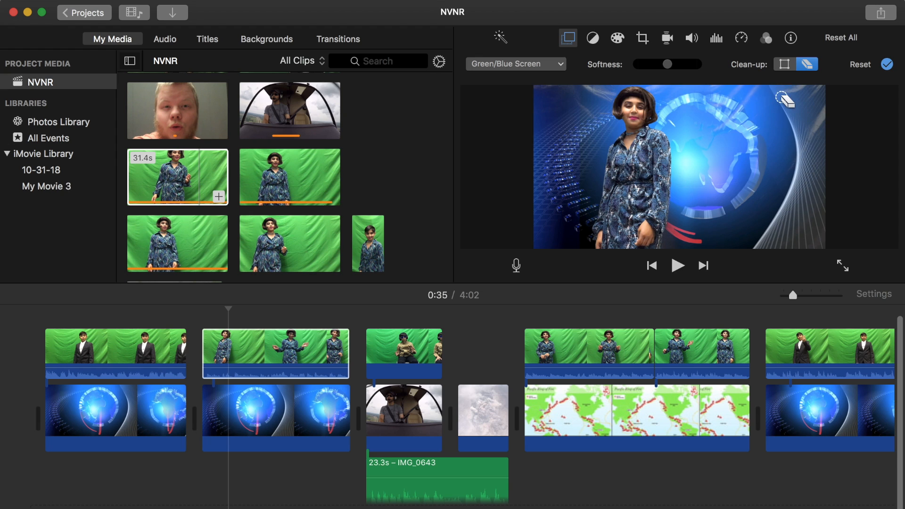
pyautogui.click(792, 206)
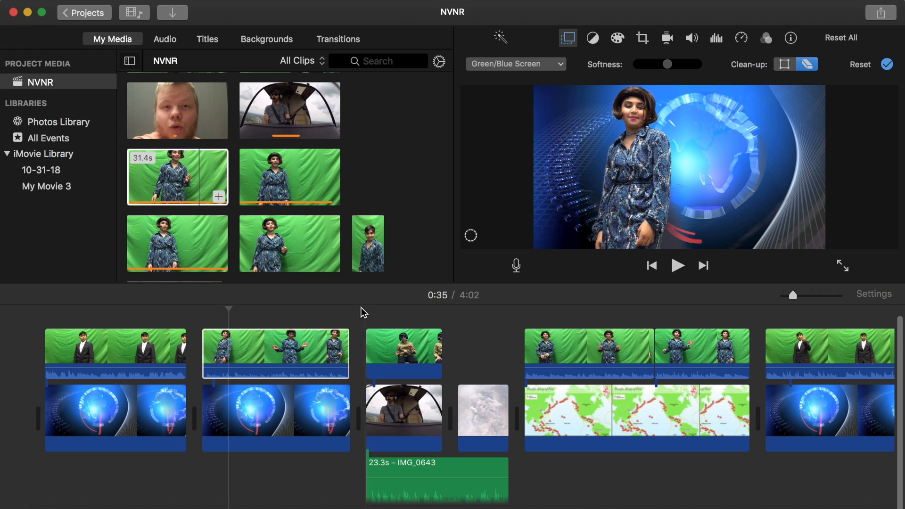
# Check the Pacific Ring of Fire map composite at 2:02 and look over the rest of the timeline to its end.
pyautogui.click(407, 410)
pyautogui.click(694, 408)
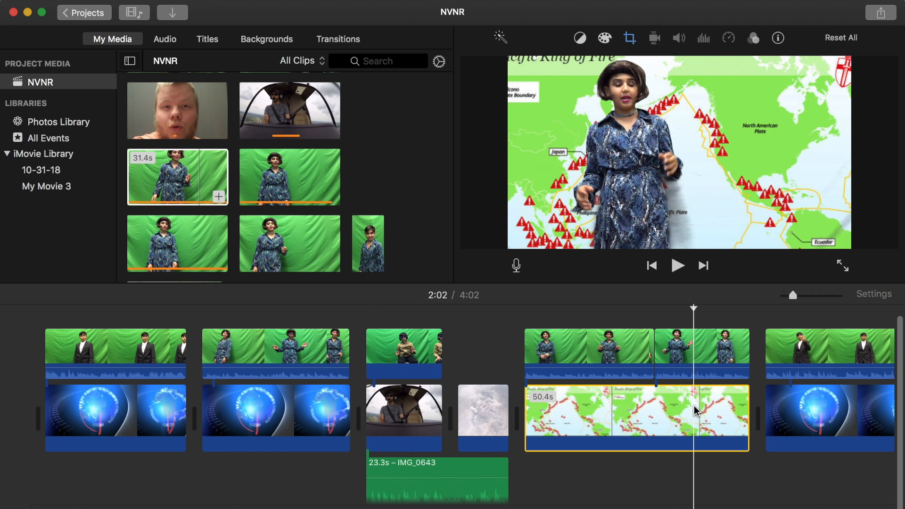
pyautogui.hscroll(20, 697, 411)
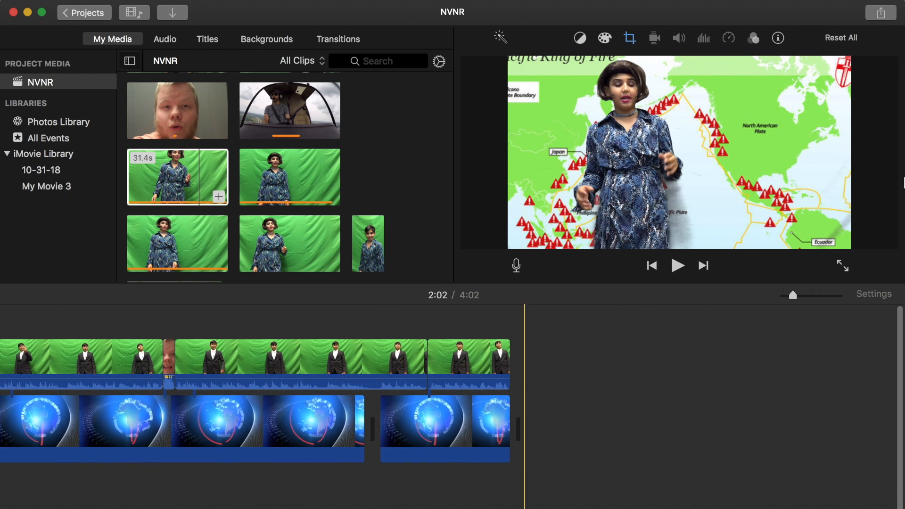
# Review the project's YouTube sharing settings, cancel without publishing, and return to the map section of the timeline.
pyautogui.click(881, 14)
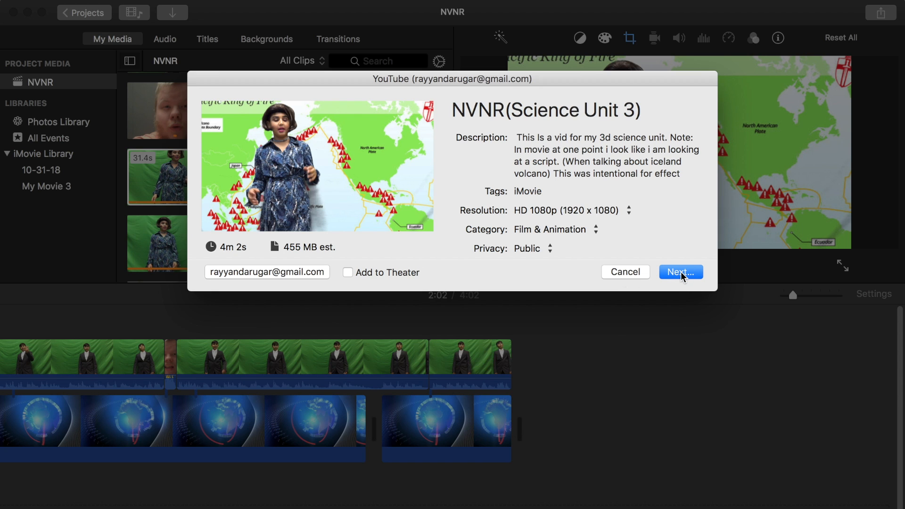
pyautogui.click(618, 274)
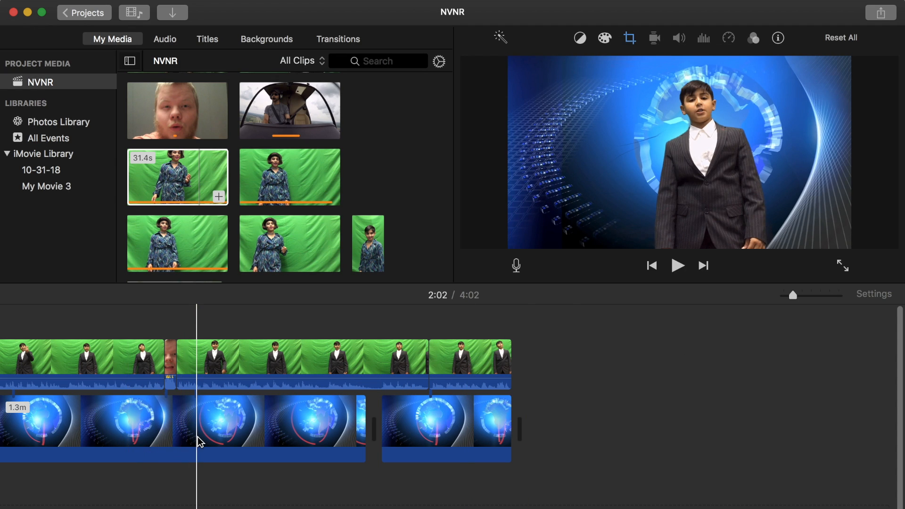
pyautogui.hscroll(-2, 201, 442)
pyautogui.hscroll(-15, 200, 443)
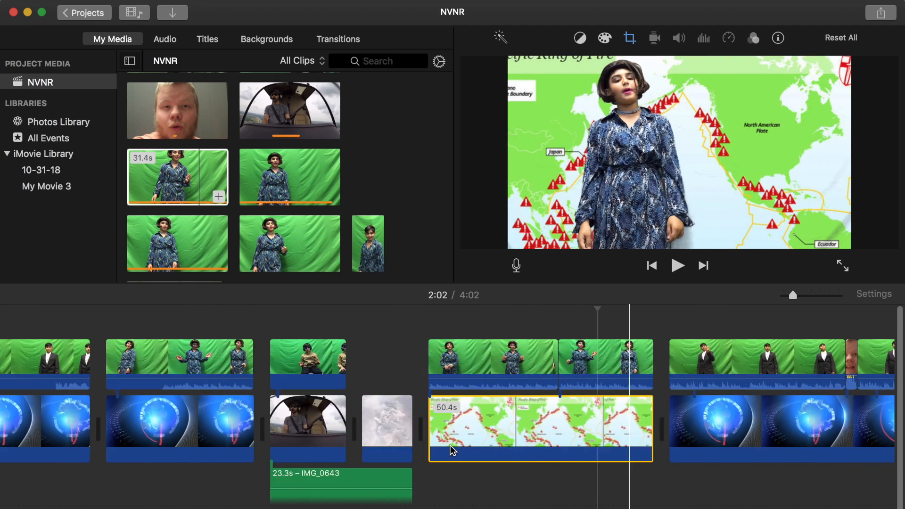
# Switch to Chrome and play the published NVNR(Science Unit 3) YouTube video, skipping to 1:05 and 1:51 and pausing there.
pyautogui.press('super+Tab')
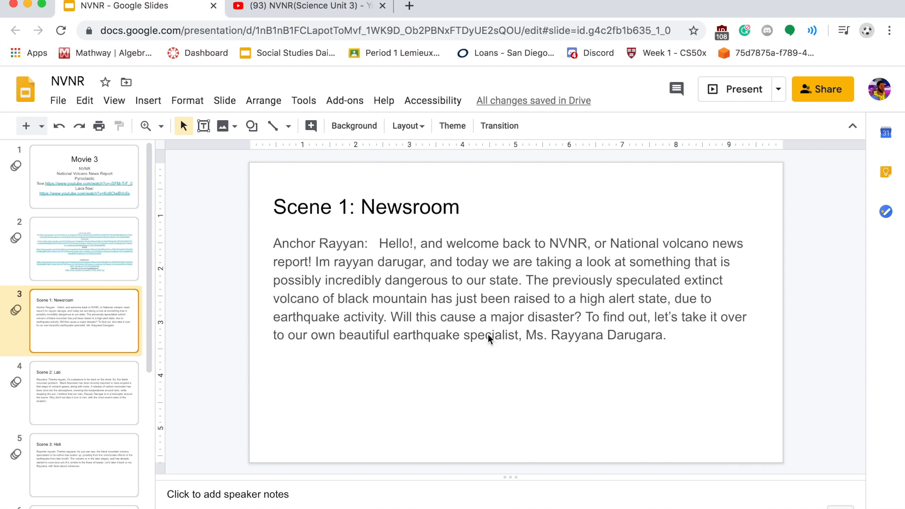
pyautogui.click(293, 6)
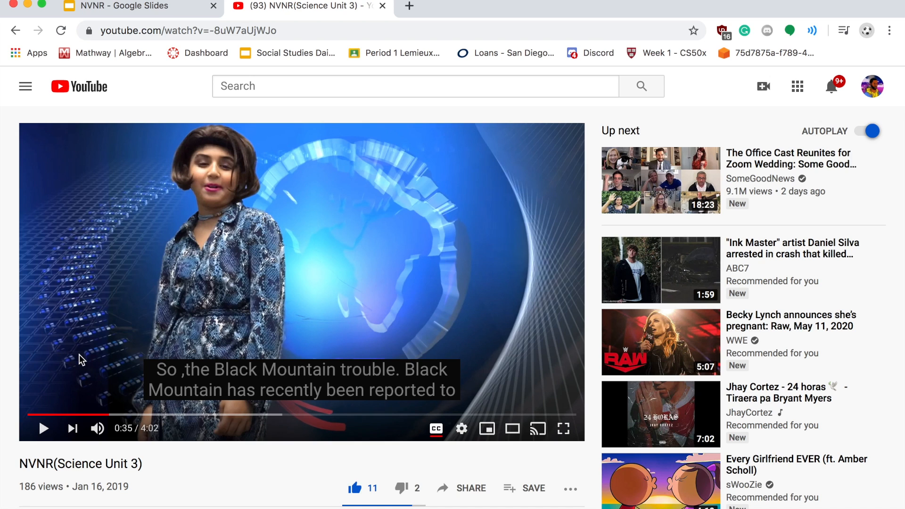
pyautogui.click(99, 363)
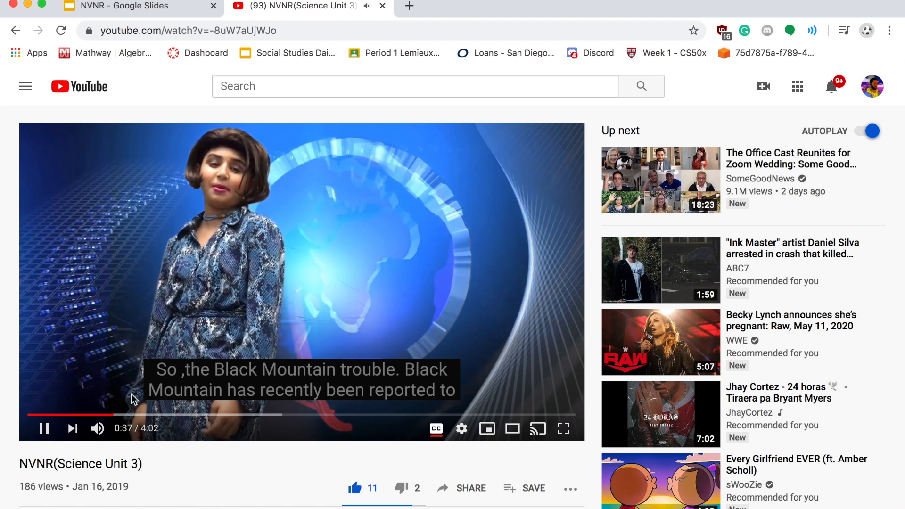
pyautogui.click(177, 414)
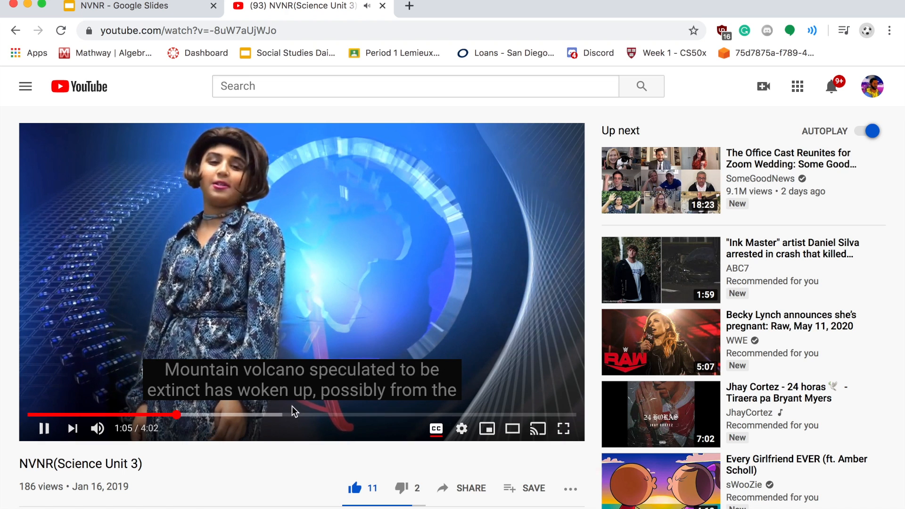
pyautogui.click(279, 414)
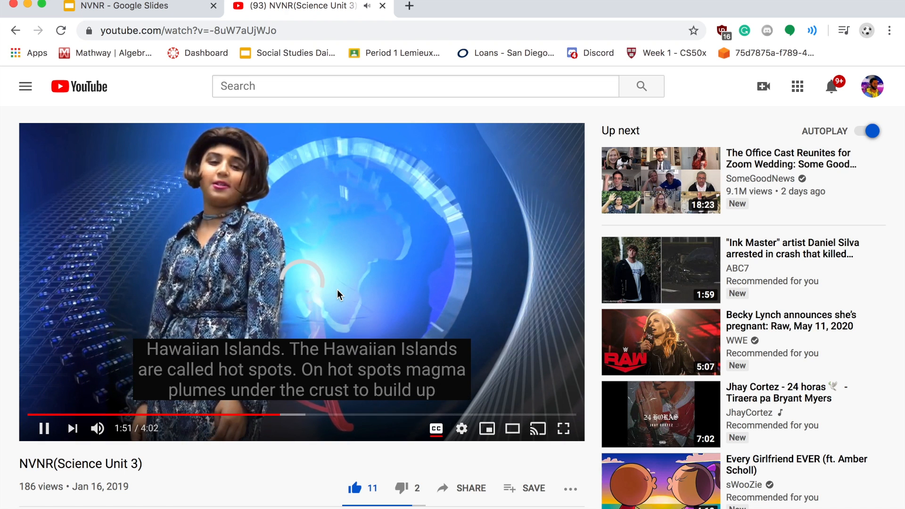
pyautogui.click(337, 290)
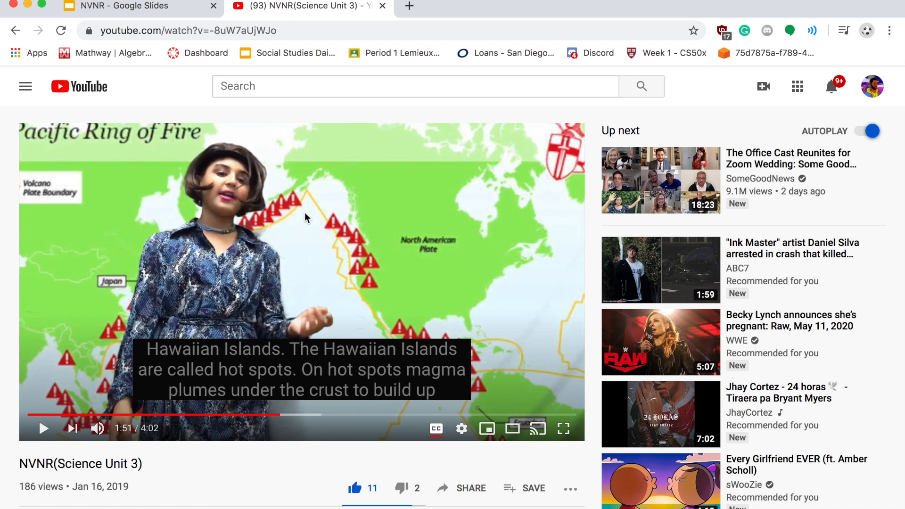